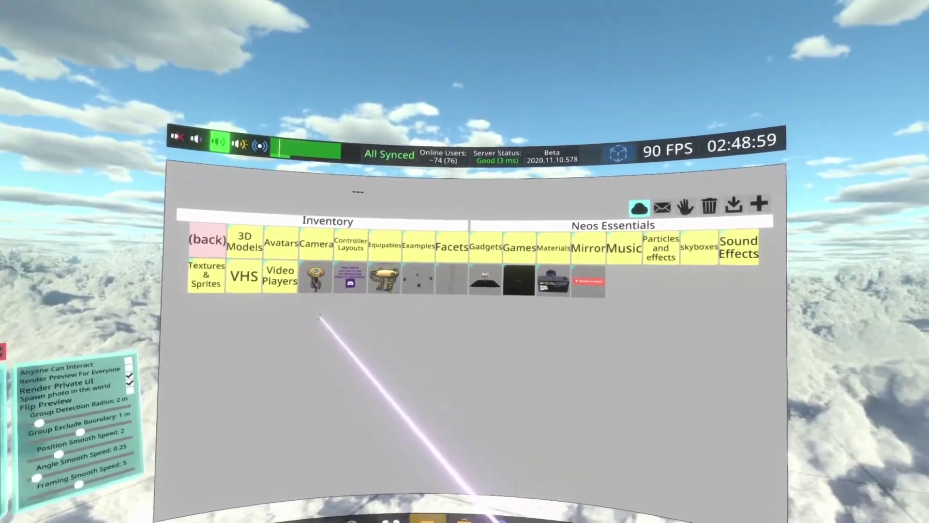
Spawn an Icosphere Mesh from the Procedural Meshes folder within the 3D Models of Neos Essentials
click(231, 225)
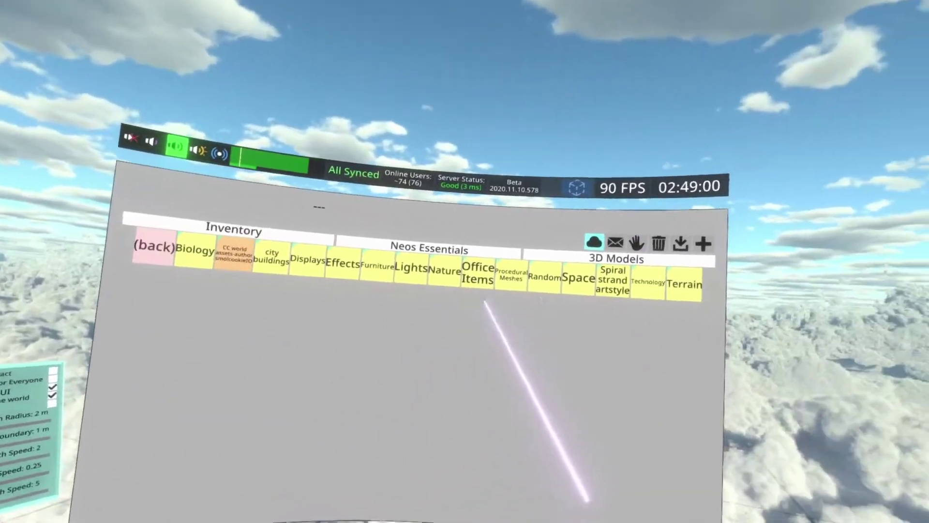
click(504, 285)
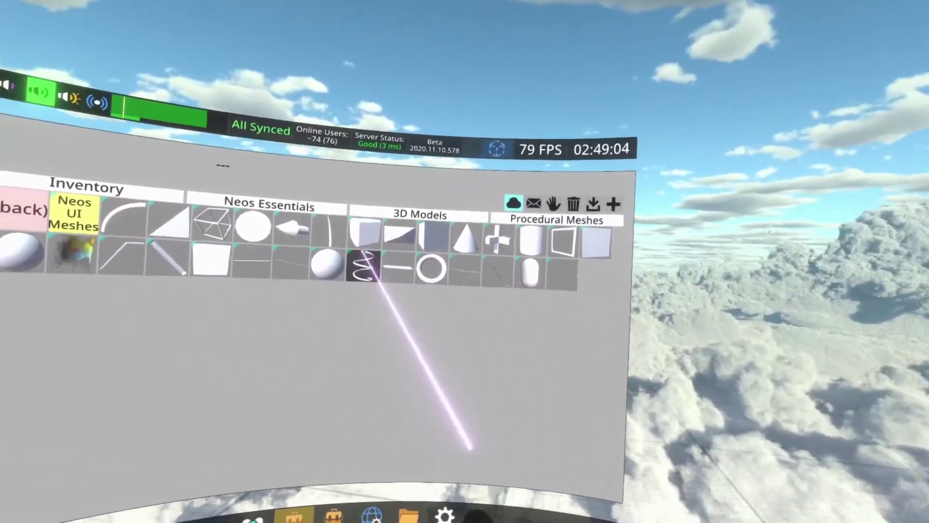
click(327, 264)
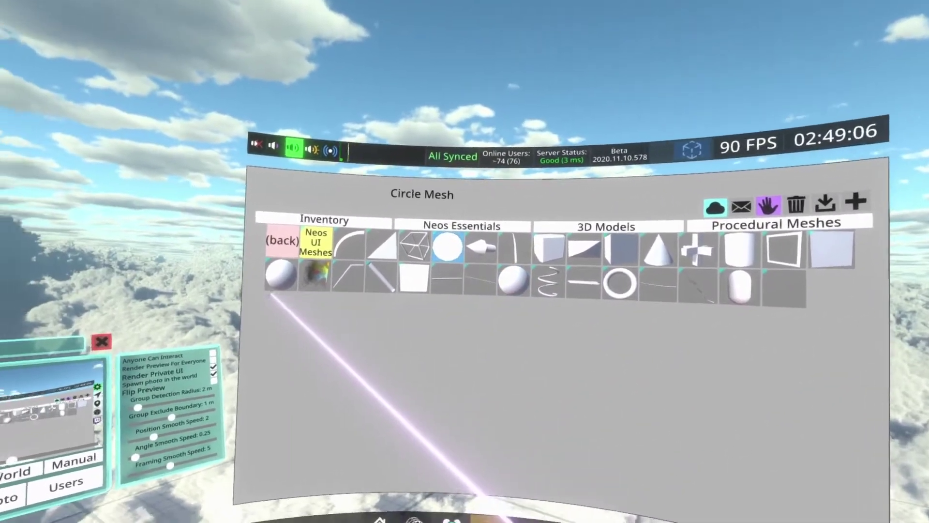
click(260, 280)
click(296, 268)
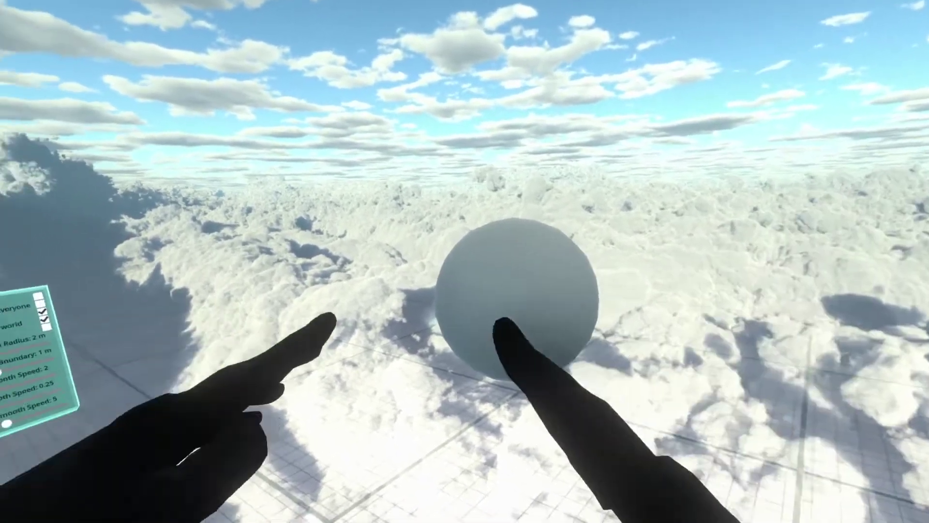
Inspect the icosphere and give its IcoSphereMesh component fewer subdivisions and flat shading
click(431, 363)
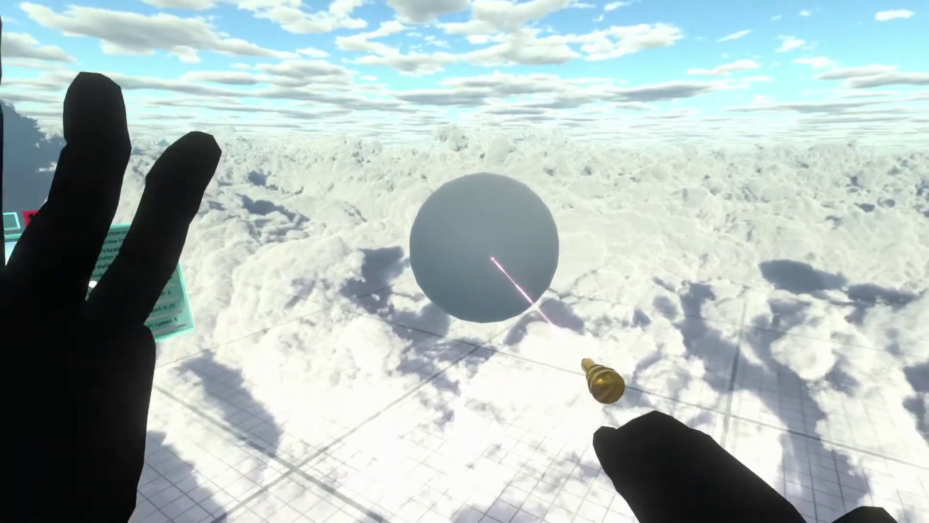
click(493, 259)
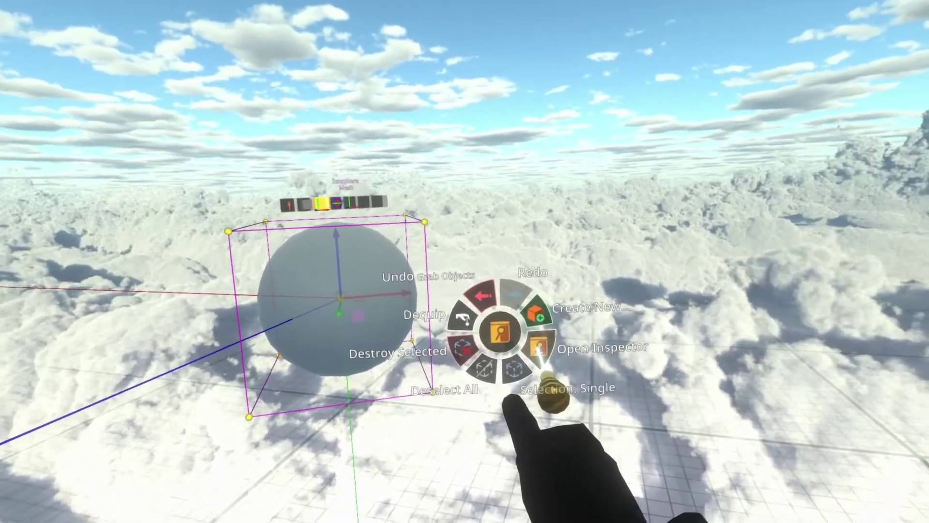
scroll(513, 368, down, 5)
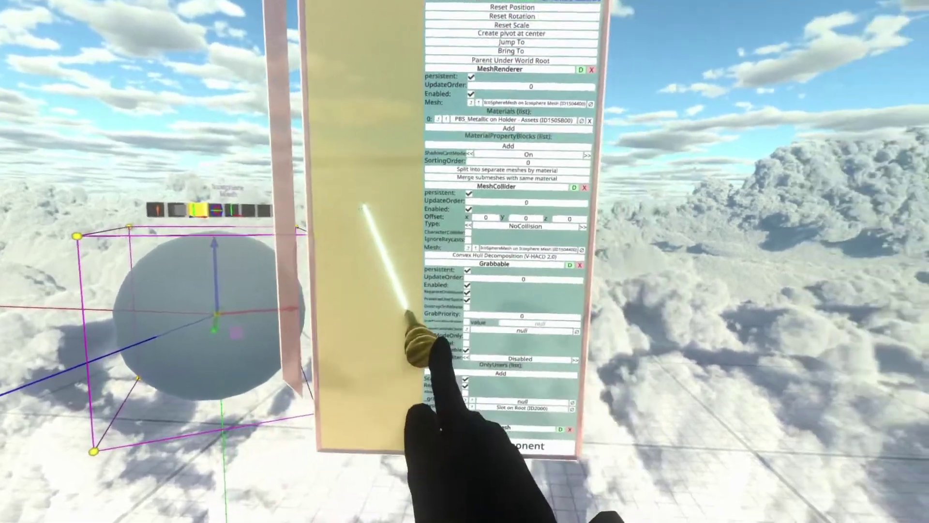
scroll(477, 356, down, 5)
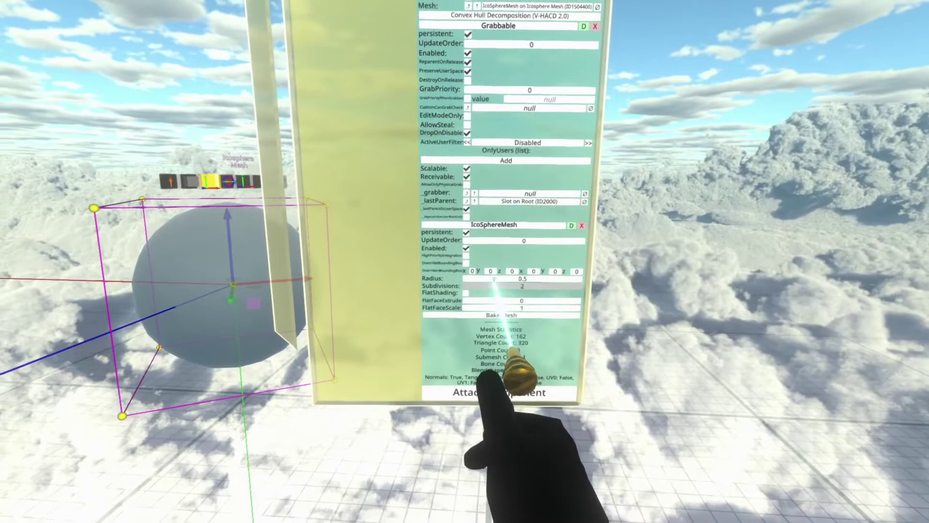
click(513, 281)
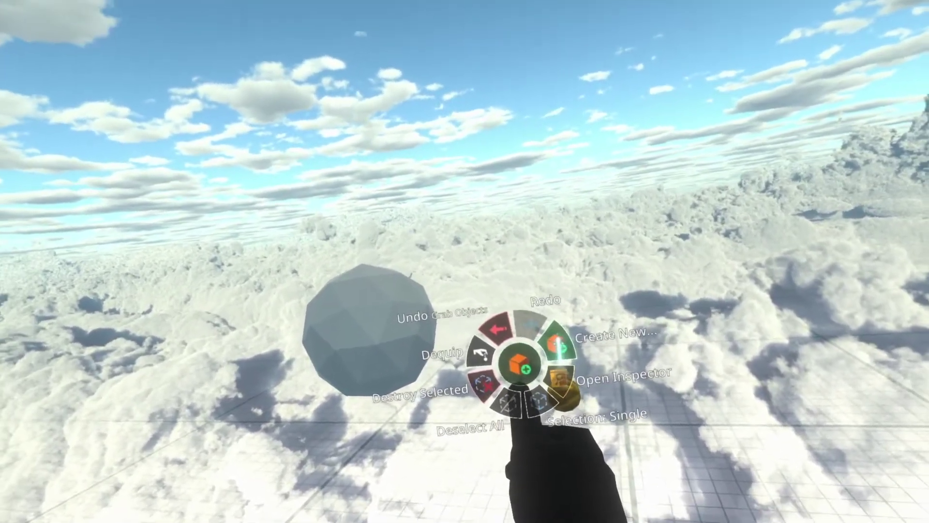
Create a new PBS Displace Metallic material from the PBS material category
click(529, 283)
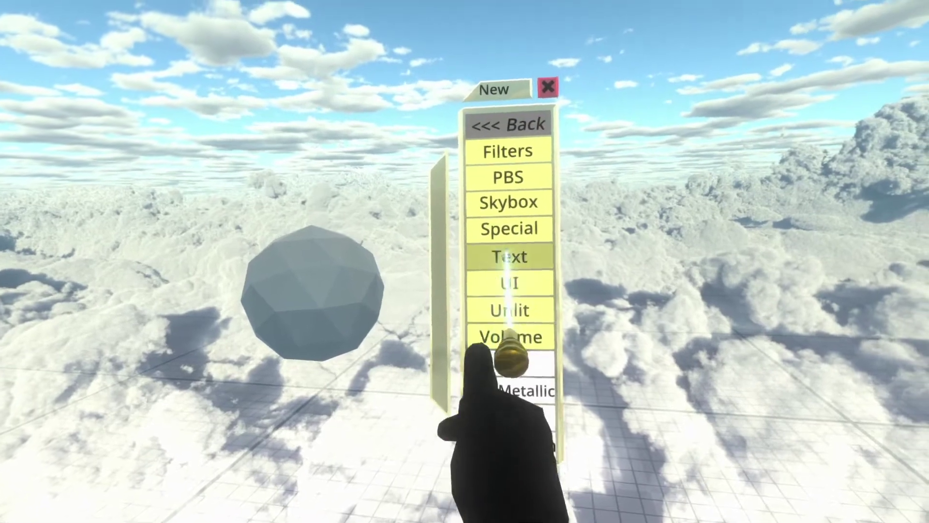
click(514, 226)
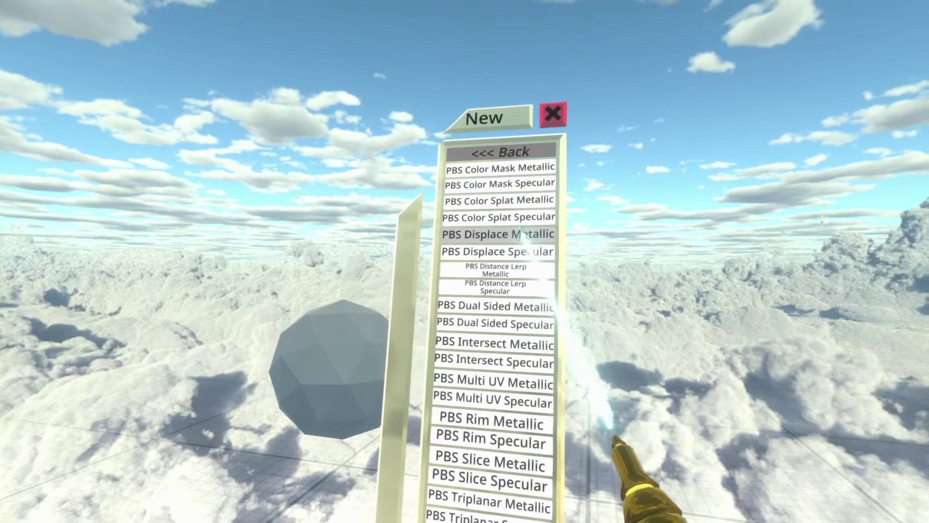
click(520, 230)
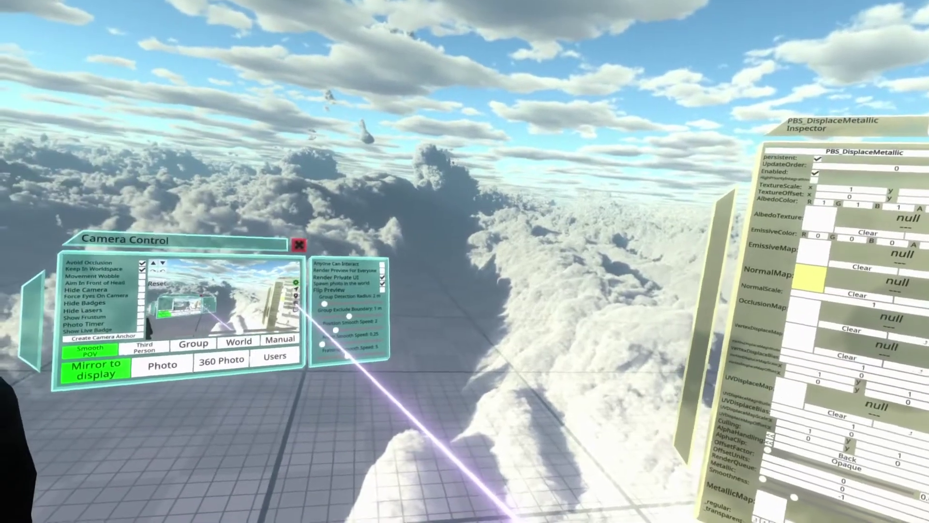
click(285, 278)
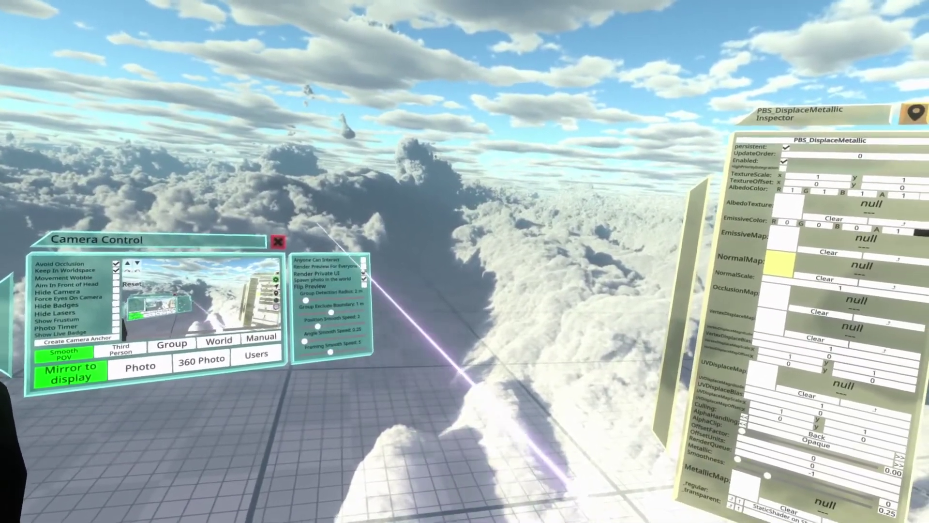
click(347, 273)
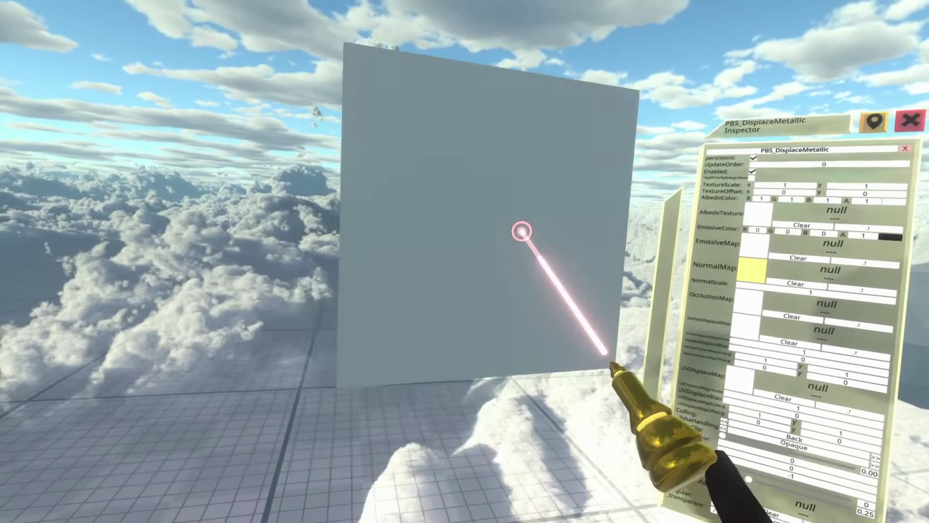
Inspect the solid color quad and assign its 4x4 albedo texture to the displace material's VertexDisplaceMap
drag(522, 232, 402, 290)
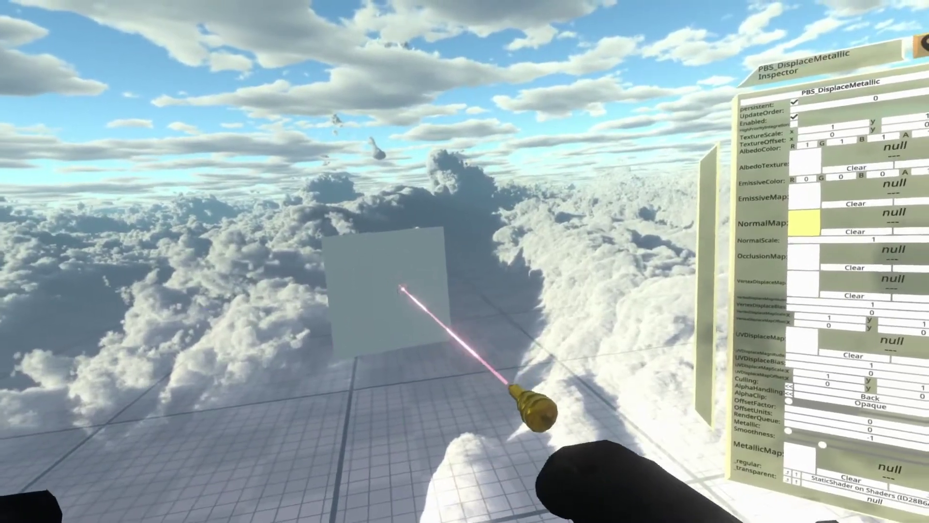
click(402, 289)
right_click(402, 289)
click(486, 324)
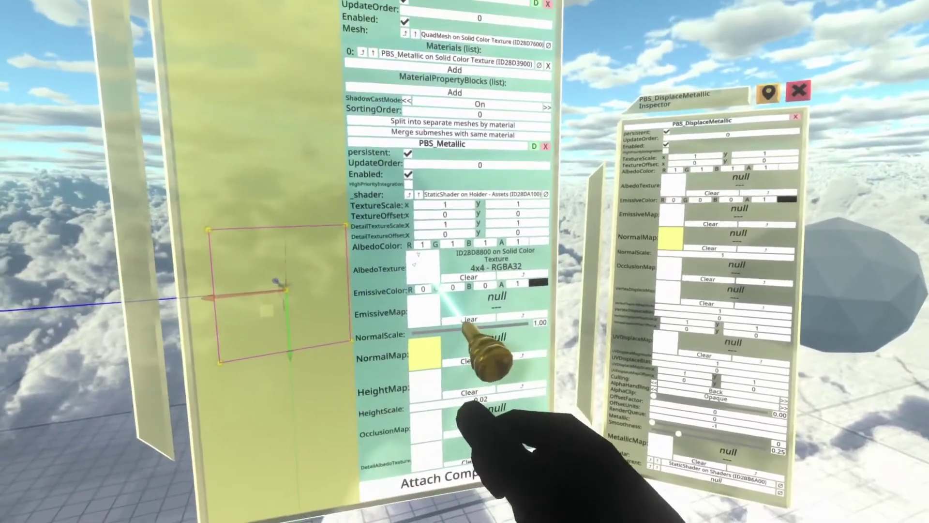
drag(430, 275, 524, 356)
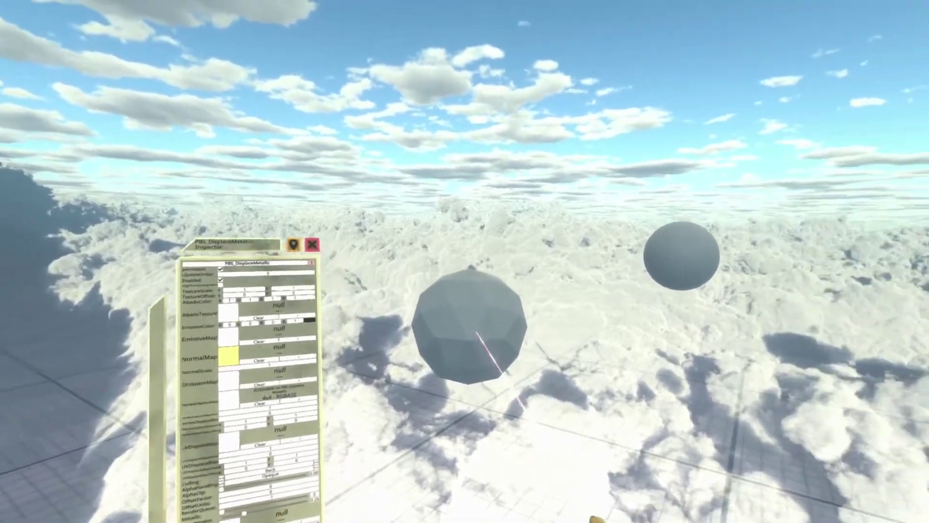
Inspect the faceted icosphere and replace its MeshRenderer material with PBS_DisplaceMetallic
click(478, 332)
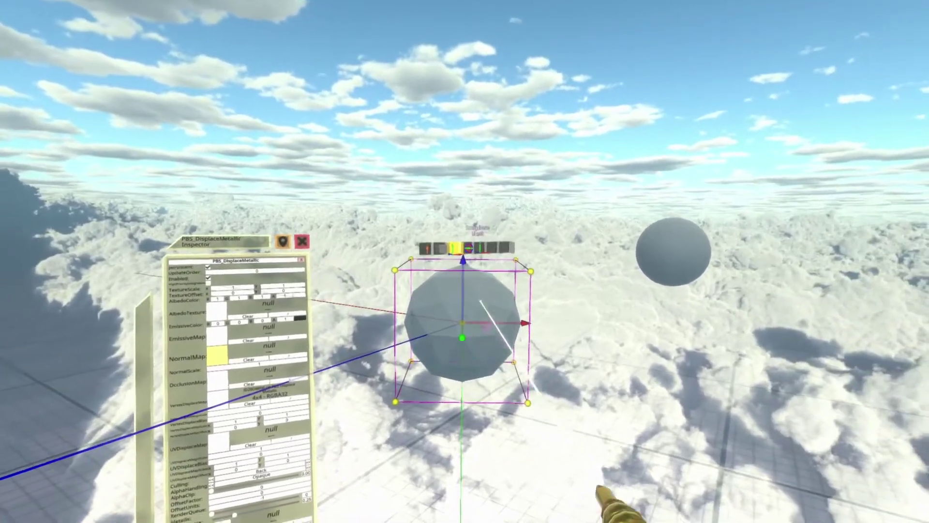
right_click(564, 356)
click(600, 373)
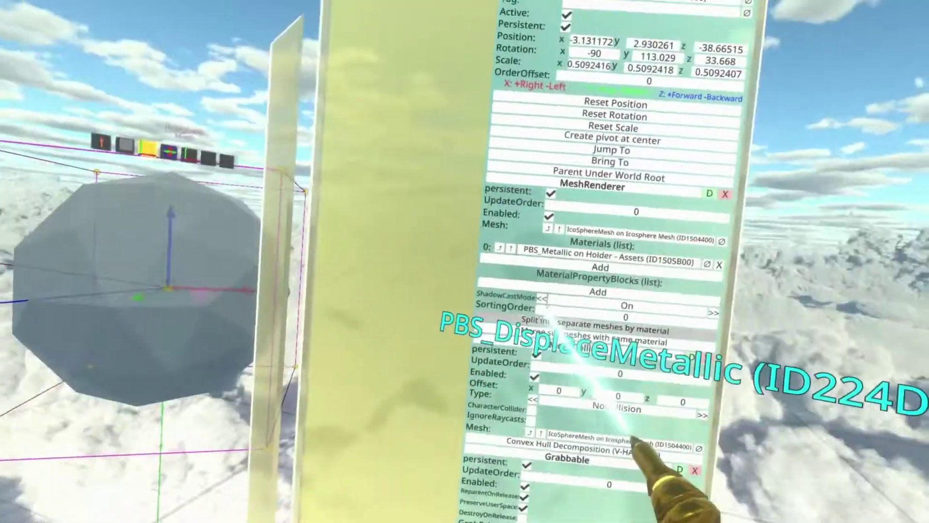
drag(564, 334, 600, 256)
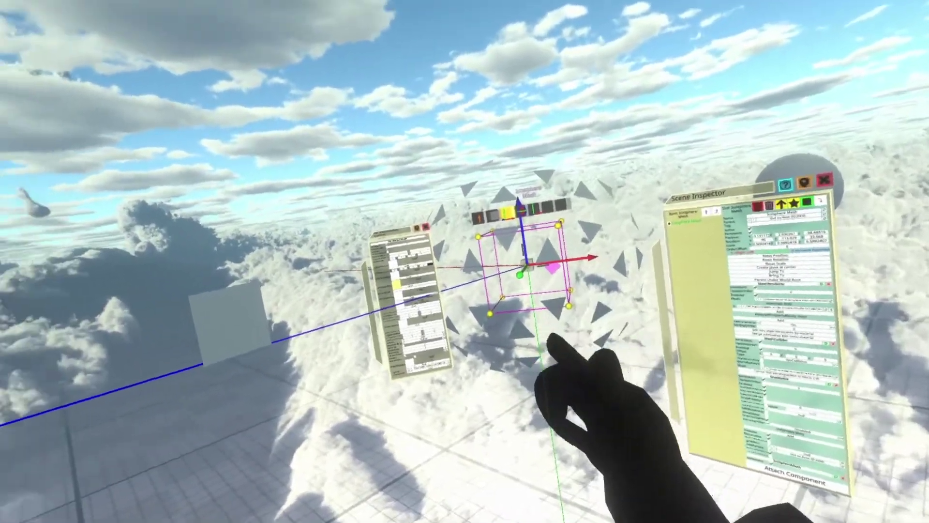
Extract the PBS_DisplaceMetallic material's interface as a LogiX node in open space beside the inspector
right_click(368, 319)
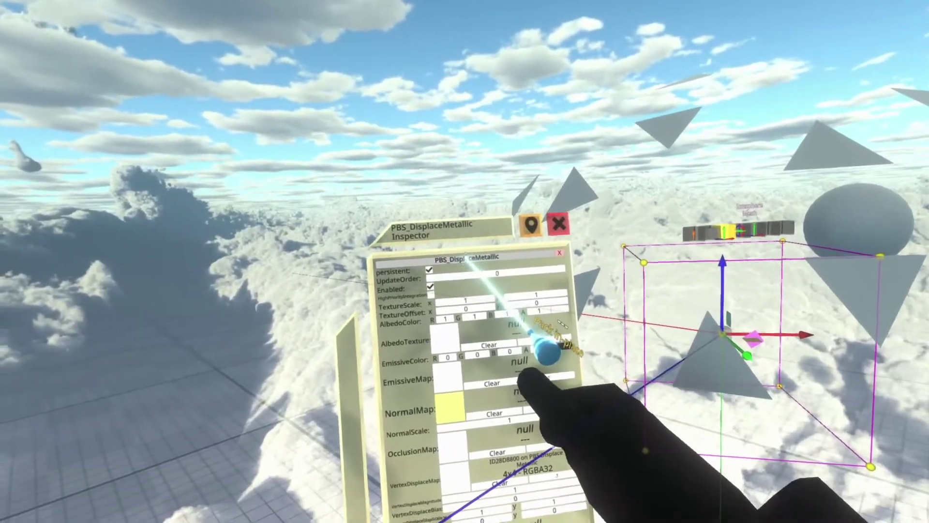
drag(459, 249, 361, 159)
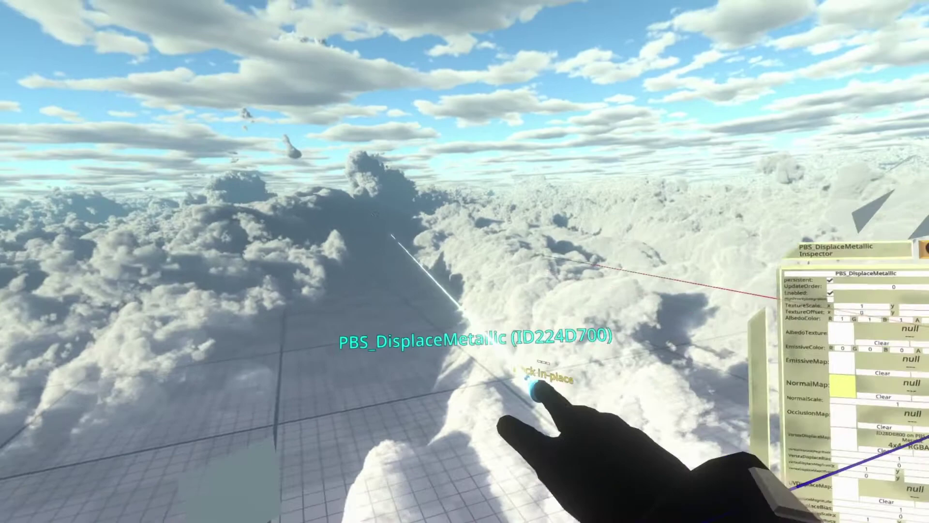
click(391, 236)
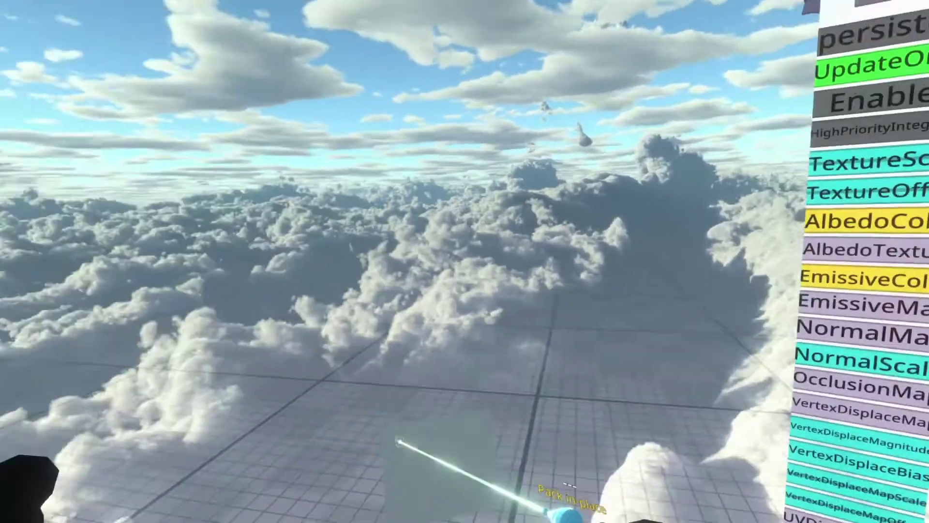
drag(399, 441, 404, 311)
right_click(493, 399)
click(451, 389)
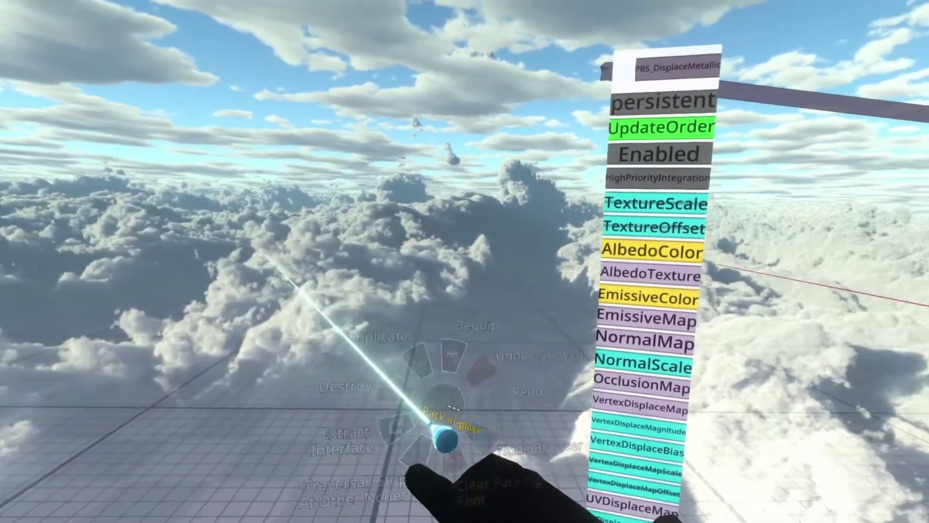
right_click(443, 438)
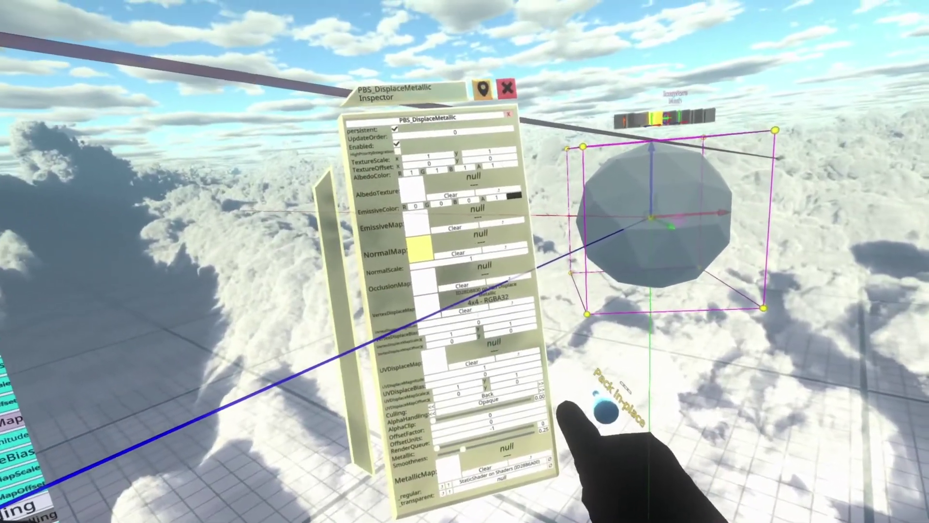
Test the displacement by setting the material's VertexDisplaceMagnitude to 1 and back to 0
text(1)
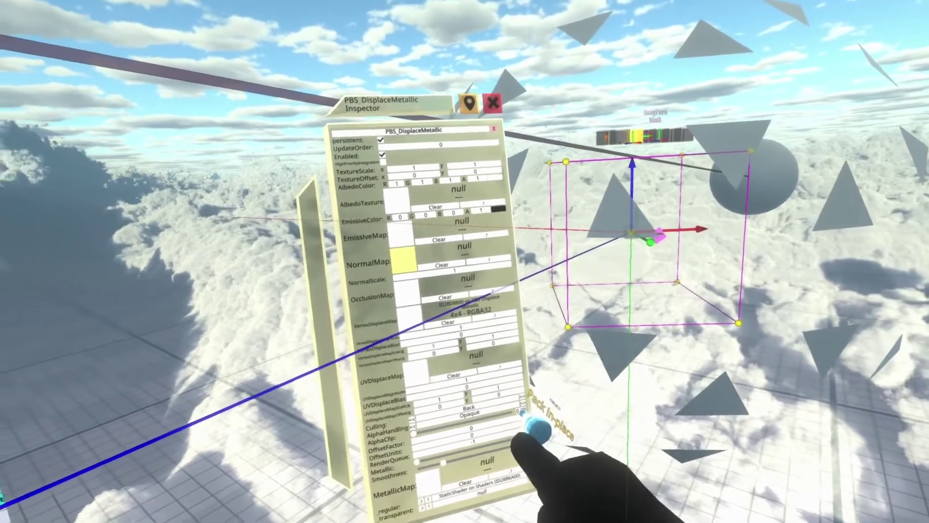
text(0)
key(Return)
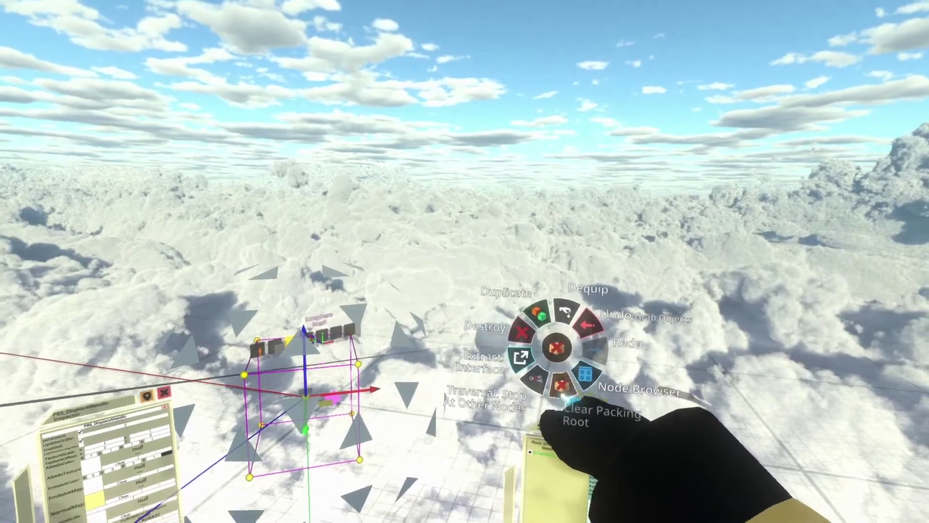
Clear the LogiX packing root and place a T time input node near the material interface
click(563, 403)
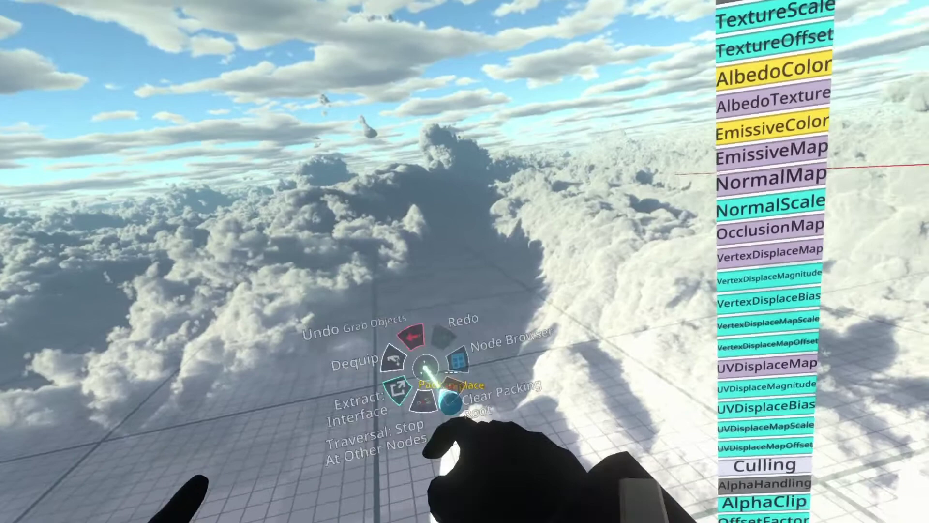
click(458, 361)
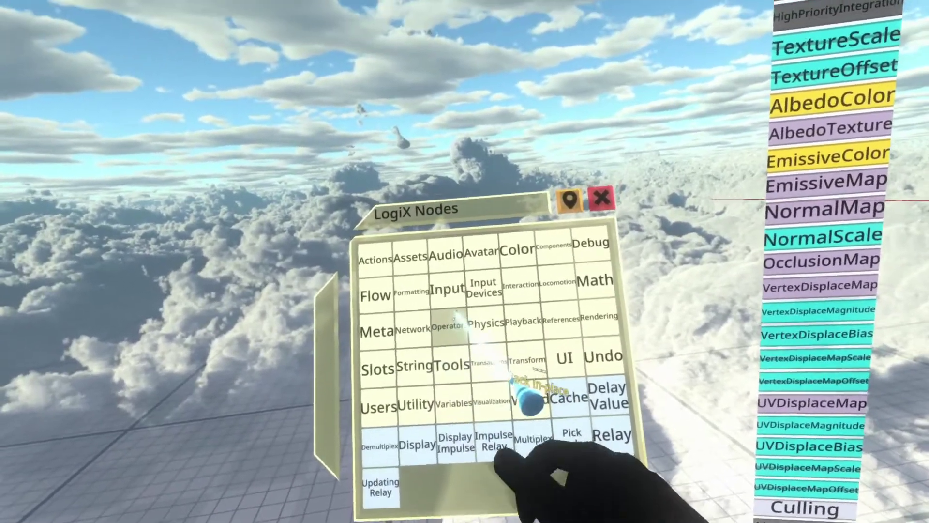
click(439, 291)
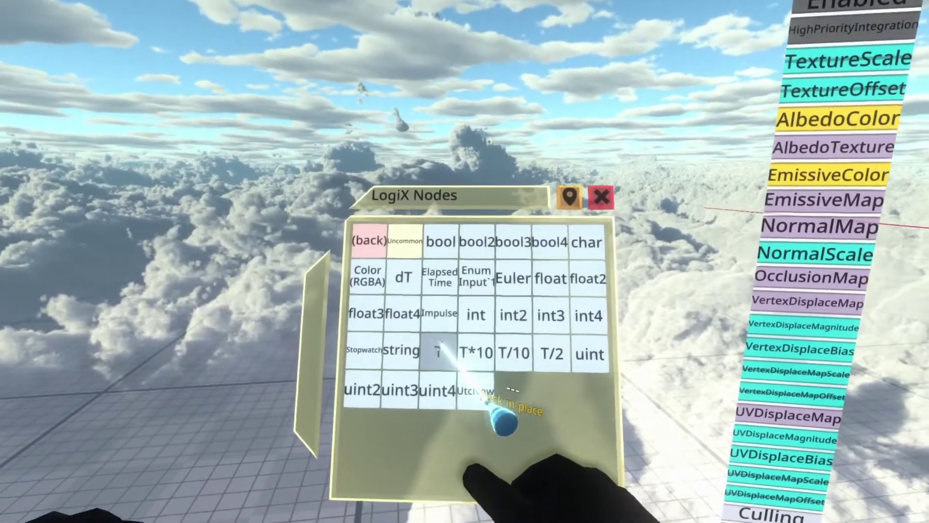
drag(468, 438, 214, 441)
click(436, 342)
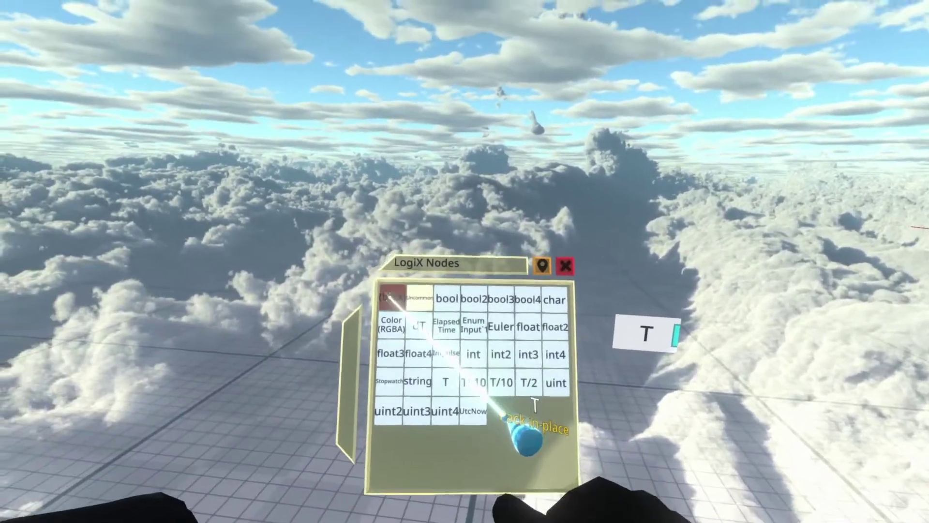
Add Sin and Remap -1..1 to 0..1 math nodes after T and drive VertexDisplaceMagnitude with the remapped output
click(392, 297)
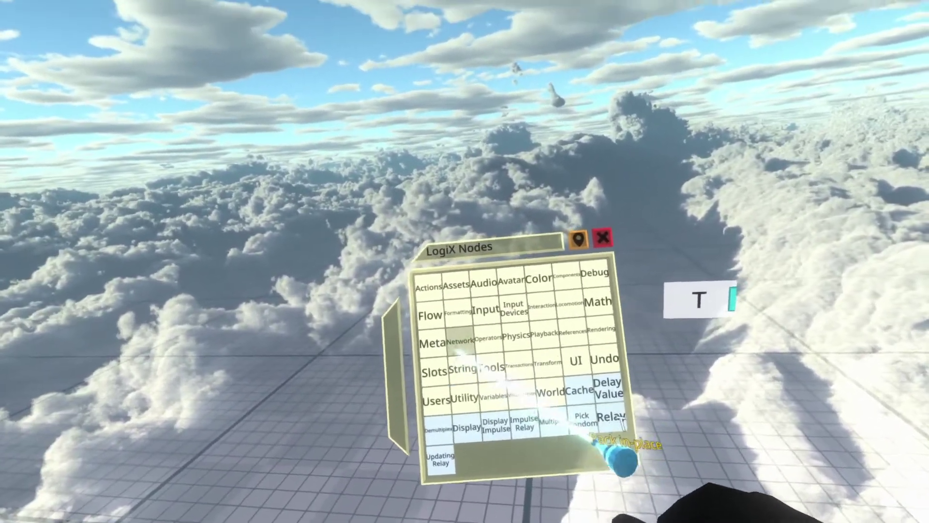
click(579, 290)
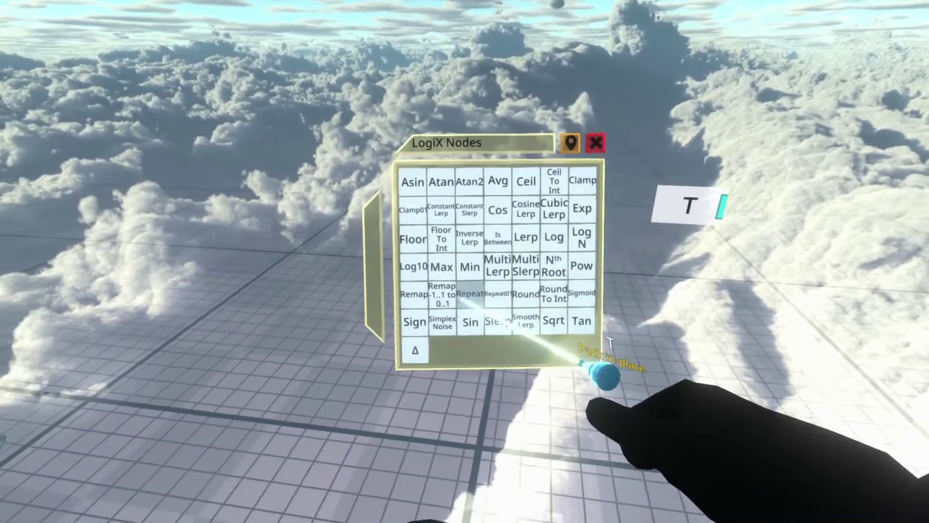
click(455, 343)
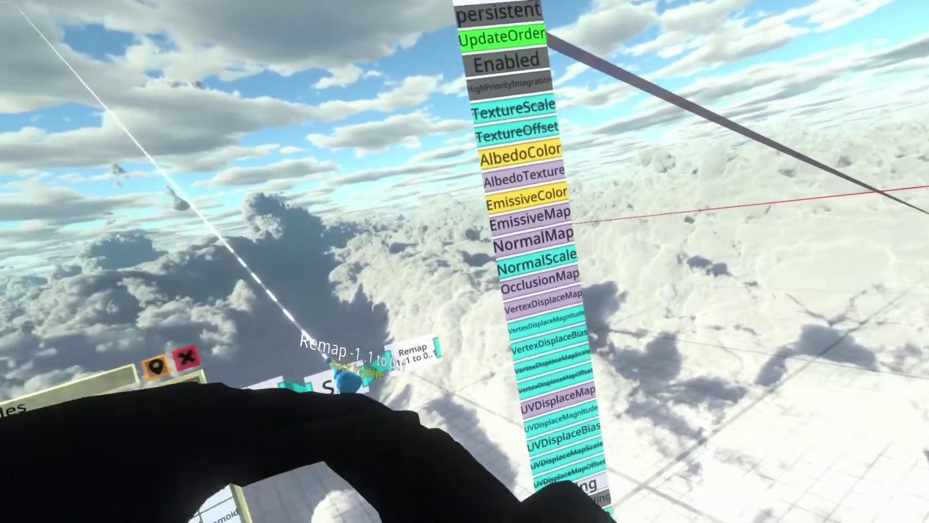
drag(339, 363, 477, 310)
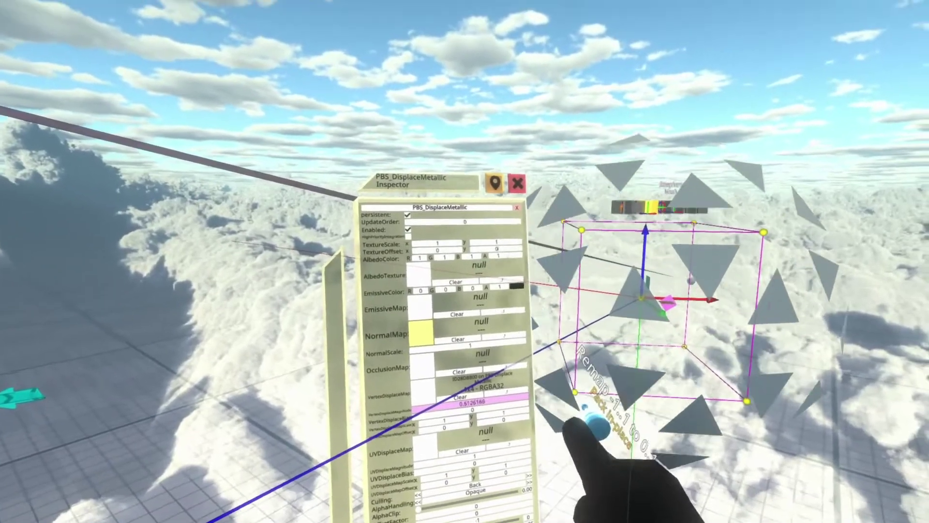
Set the PBS_DisplaceMetallic material's AlbedoColor to red
click(507, 255)
drag(481, 286, 391, 290)
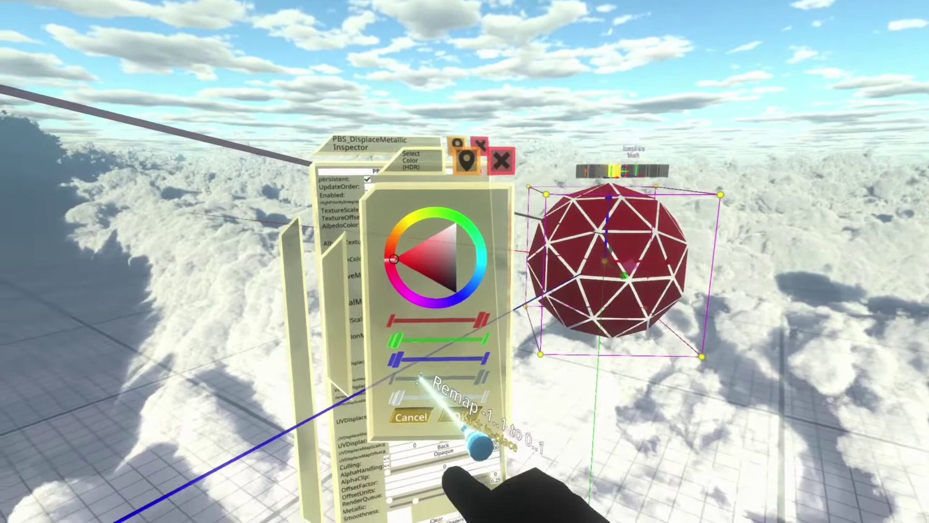
click(418, 441)
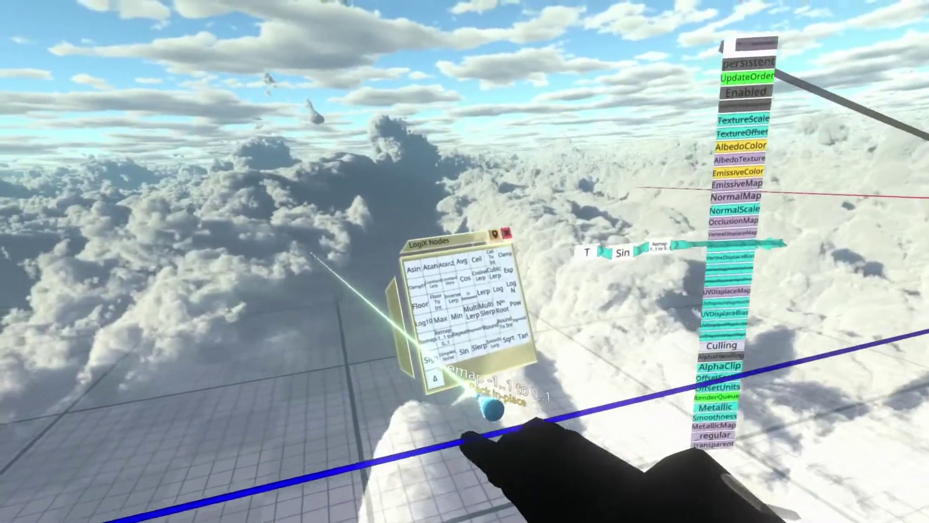
Find the multiply (×) operator among the LogiX nodes and place it between the Remap node and the material interface
drag(485, 295, 484, 402)
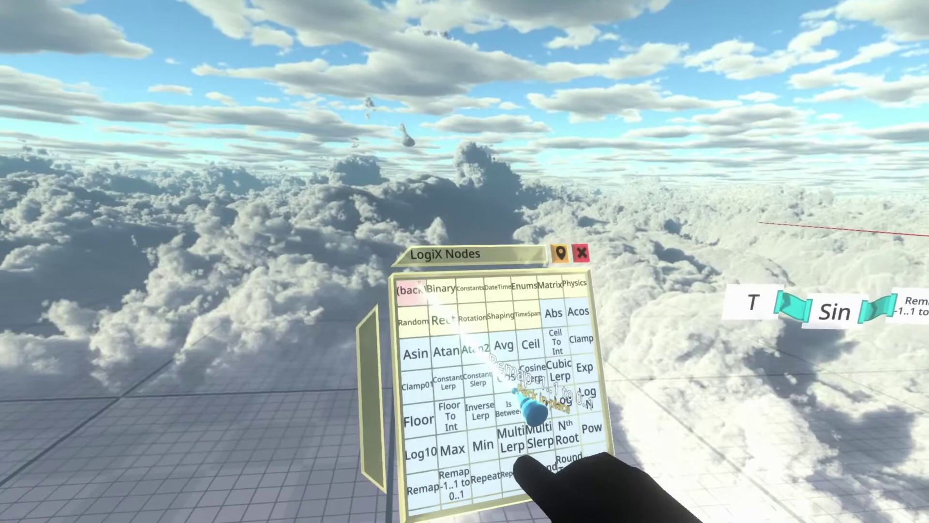
click(420, 293)
click(464, 385)
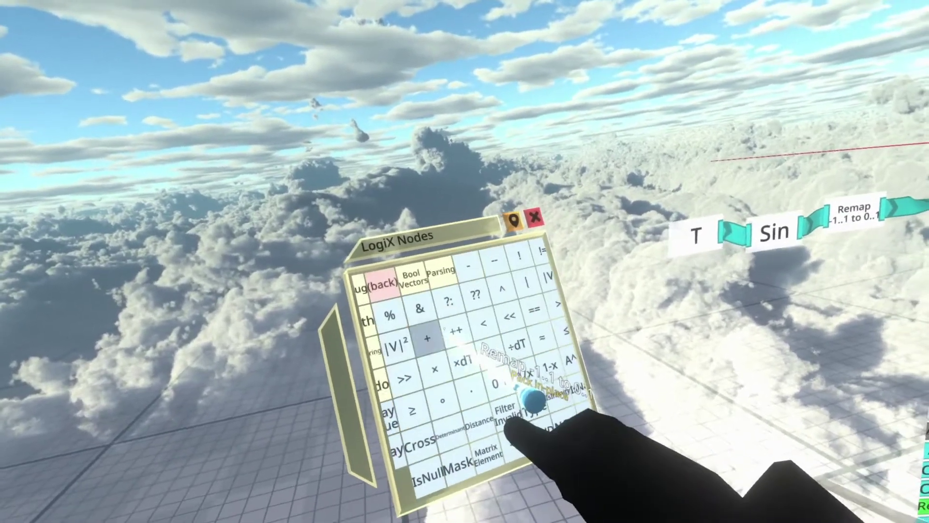
click(435, 357)
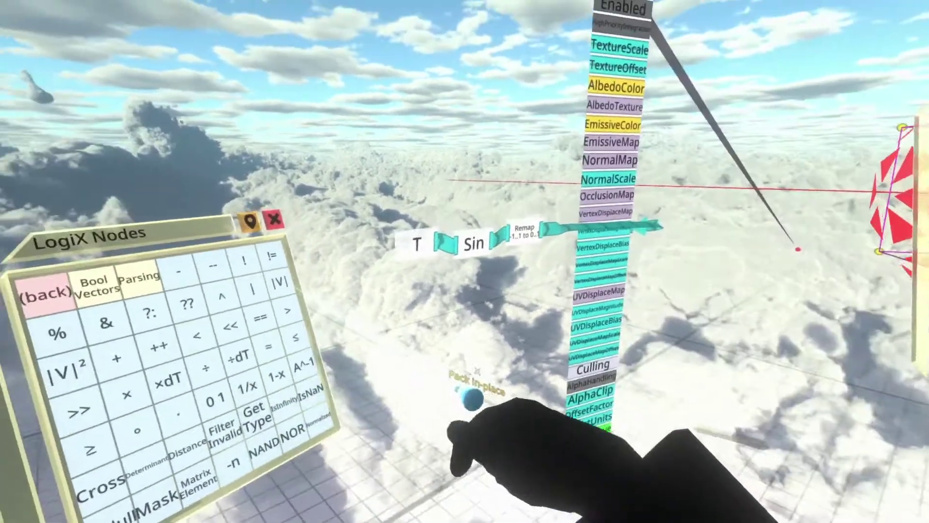
click(510, 334)
drag(536, 356, 564, 343)
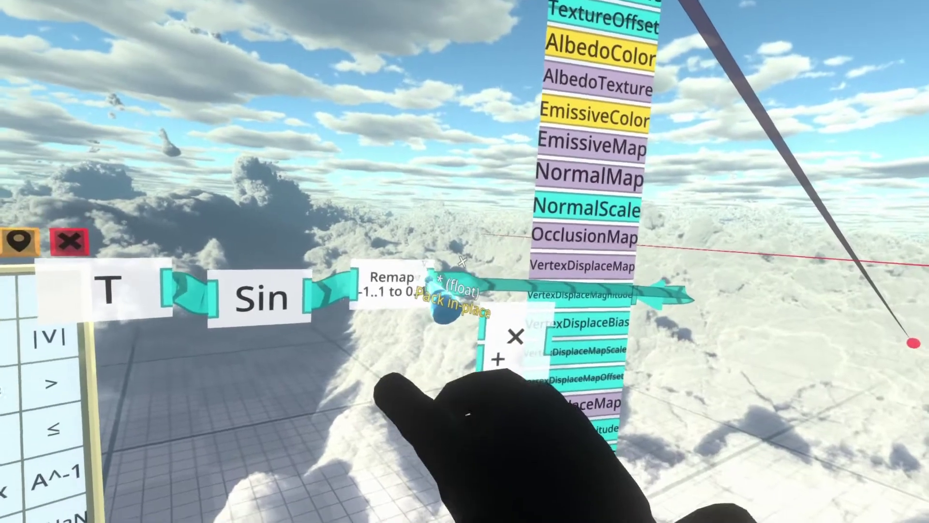
Multiply the Remap output by a constant of 10 and drive VertexDisplaceMagnitude with the product
drag(431, 286, 468, 287)
drag(468, 319, 376, 362)
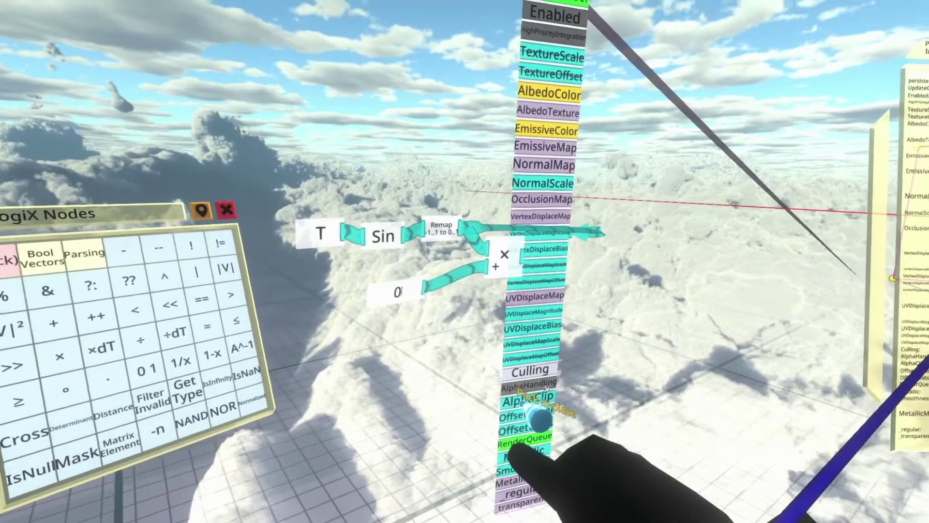
key(BackSpace)
text(1)
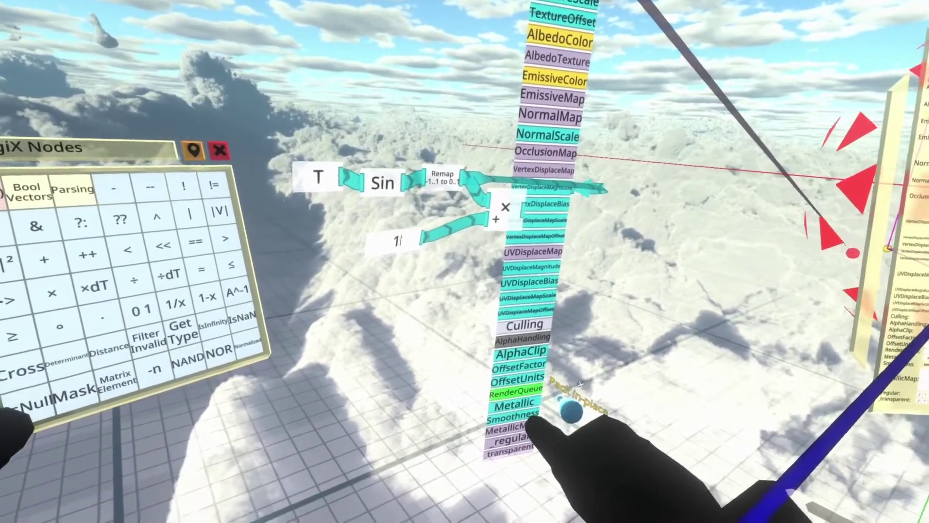
text(0)
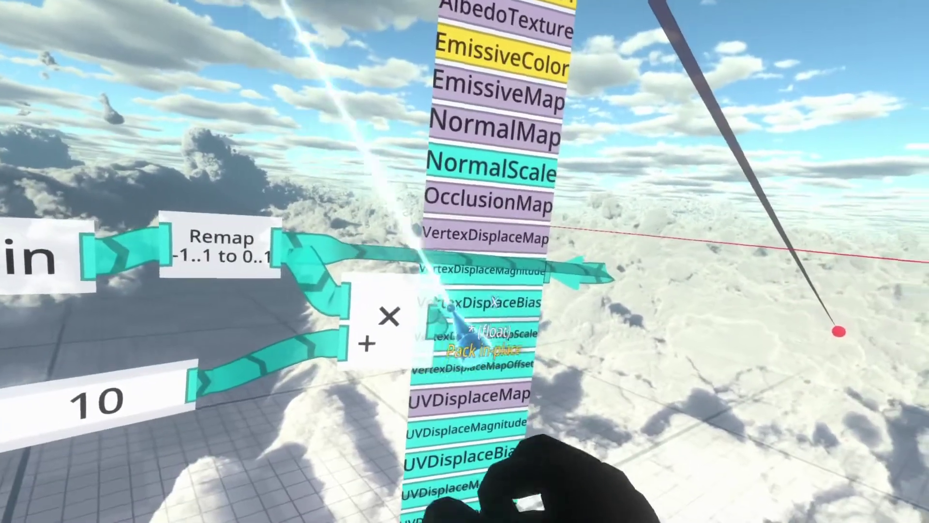
drag(451, 308, 547, 302)
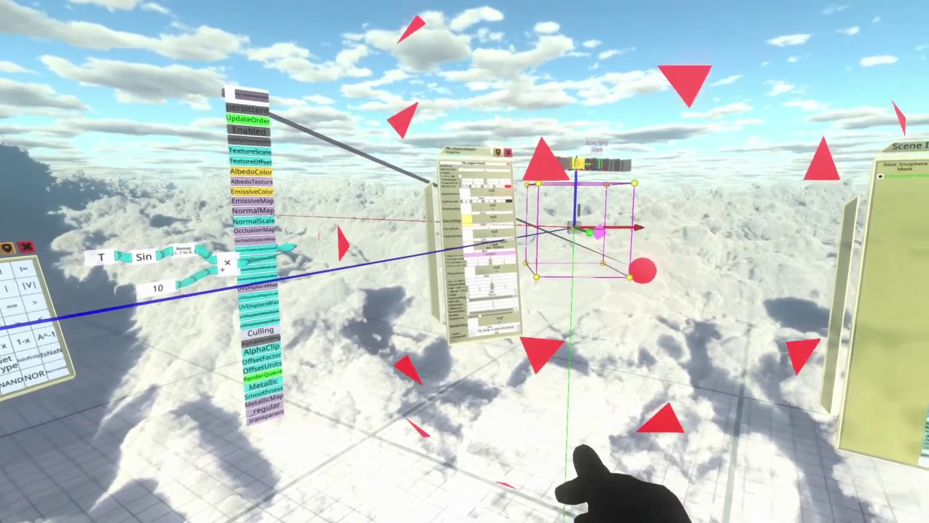
Paste in the cheese package image, use it as the material's AlbedoTexture, and lighten the red AlbedoColor towards white
key(ctrl+v)
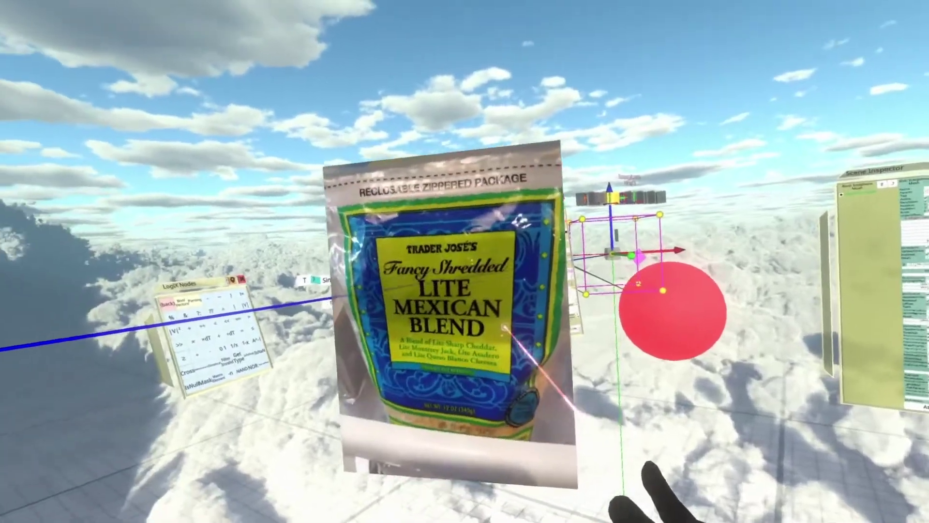
drag(504, 328, 346, 262)
drag(507, 351, 472, 296)
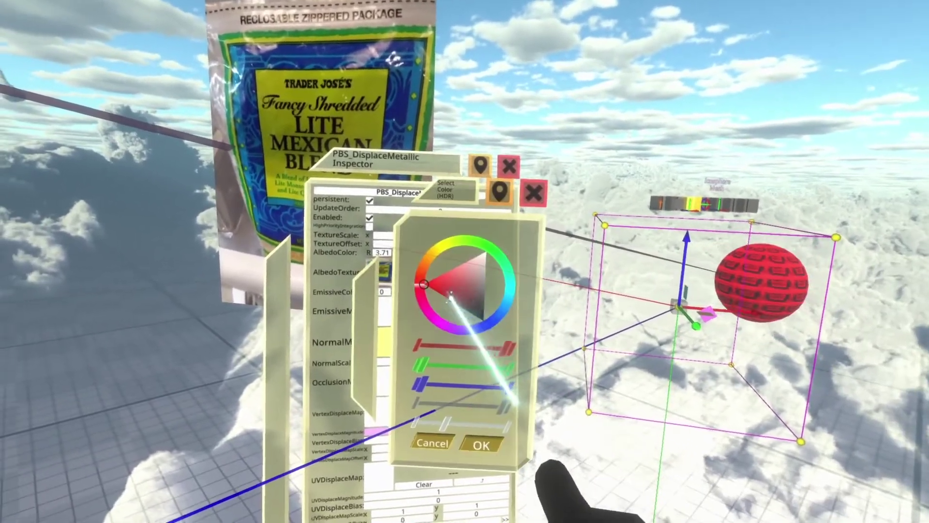
drag(480, 312, 482, 262)
click(531, 192)
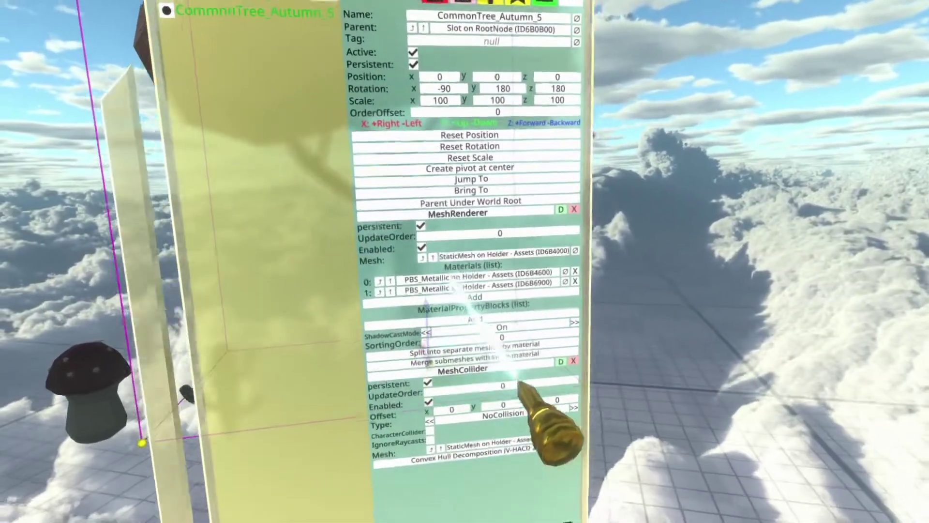
Replace the second material in the CommonTree_Autumn_5 MeshRenderer with the PBS_DisplaceMetallic material
drag(458, 294, 508, 271)
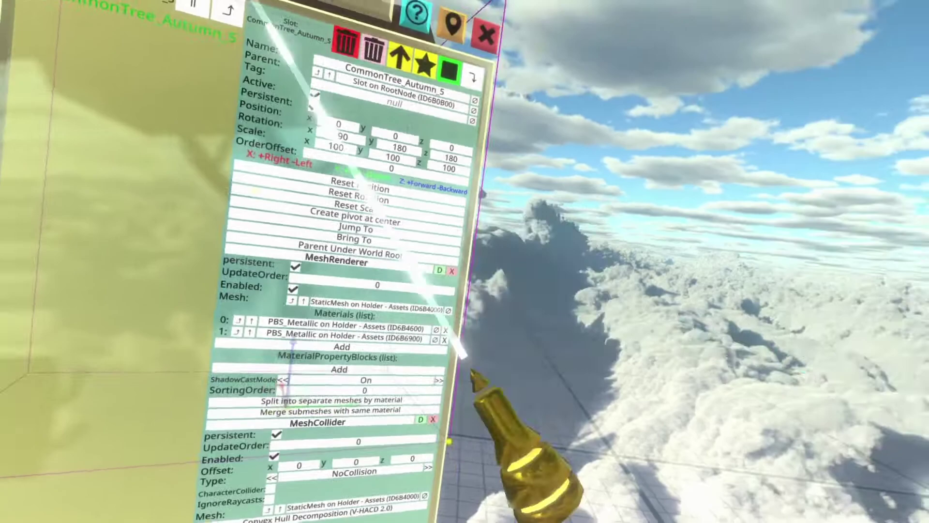
drag(429, 272, 664, 332)
drag(581, 236, 351, 351)
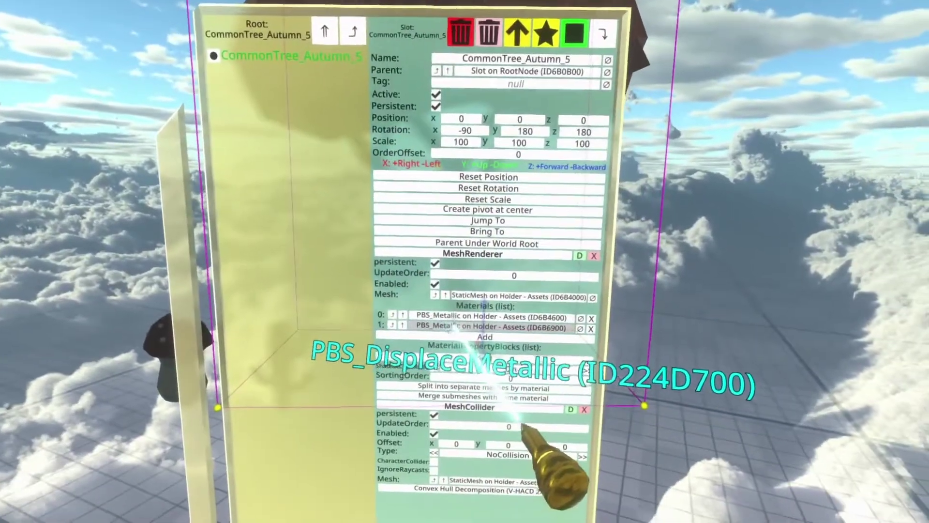
click(483, 347)
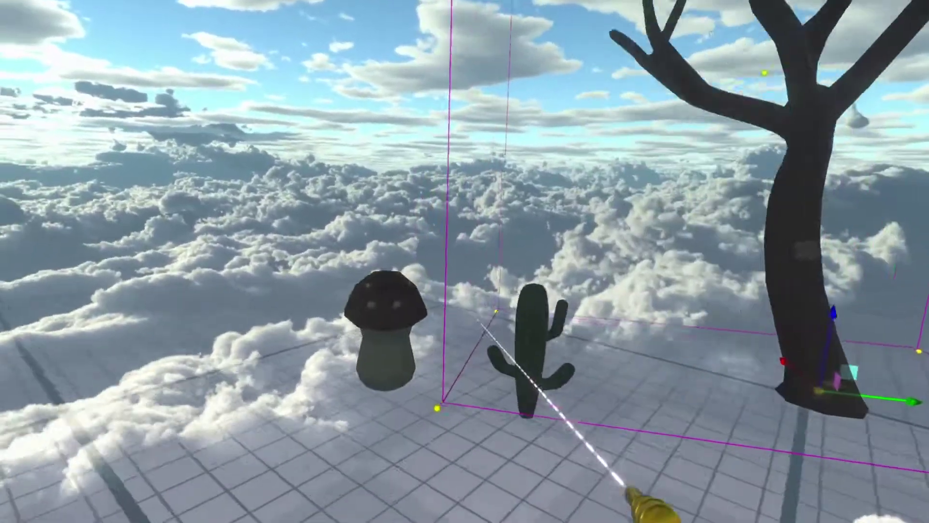
Open an inspector for the cactus, apply the tree's PBS_DisplaceMetallic material to it, and move the inspector aside
click(530, 330)
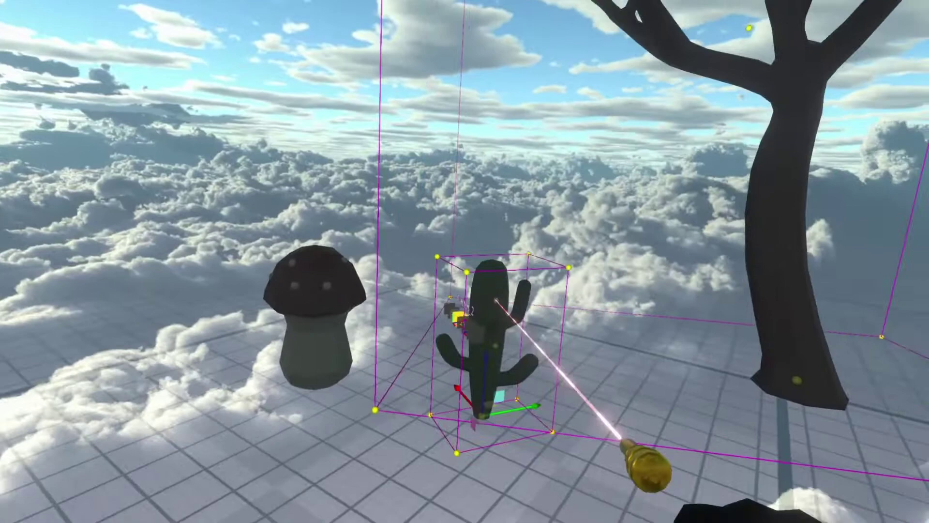
right_click(488, 380)
click(477, 367)
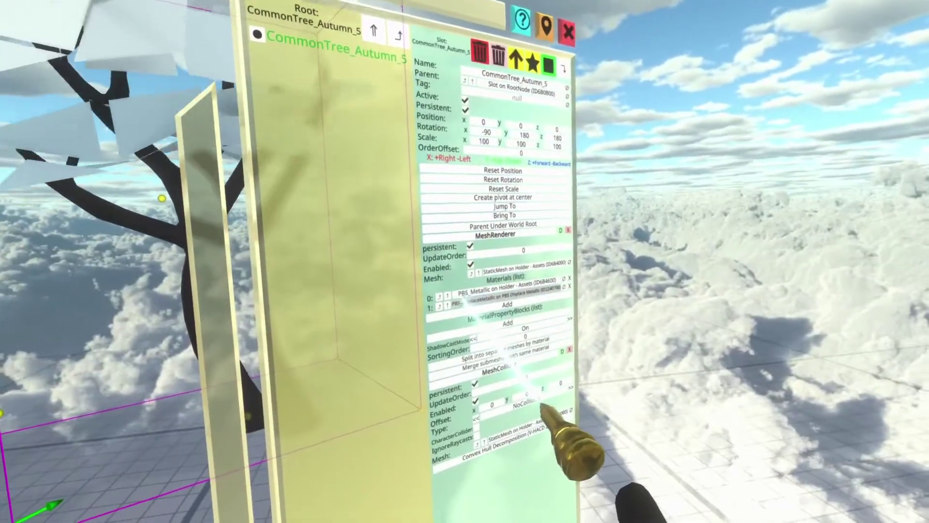
mouse_move(463, 299)
mouse_down()
mouse_move(407, 349)
mouse_move(355, 275)
mouse_move(456, 310)
mouse_up()
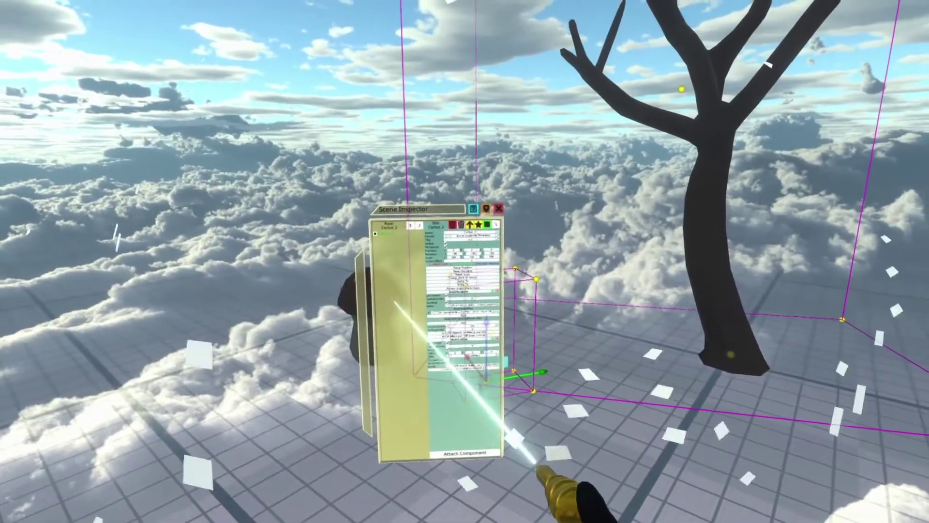
drag(394, 312, 103, 368)
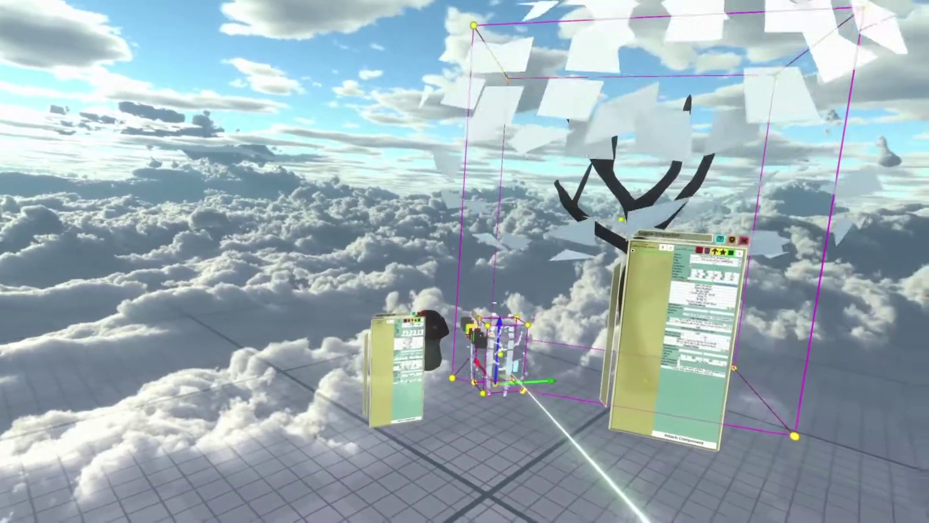